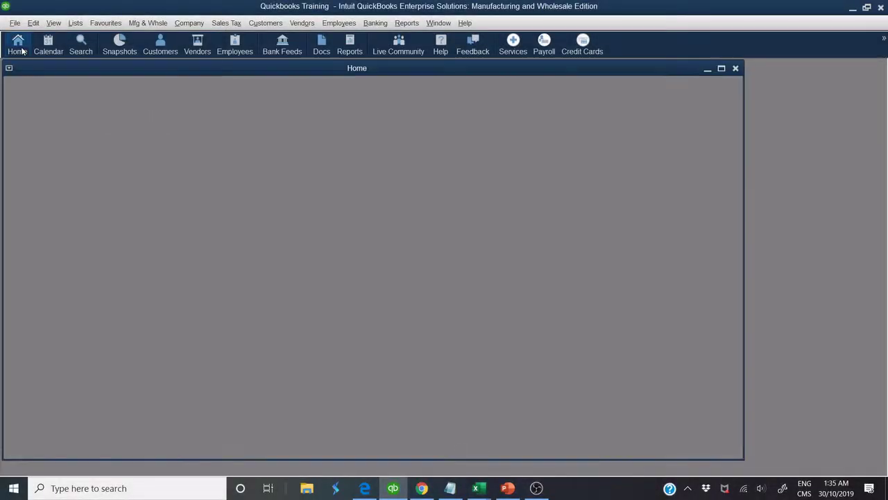
Maximize the QuickBooks Home window so it fills the workspace.
left_click(722, 69)
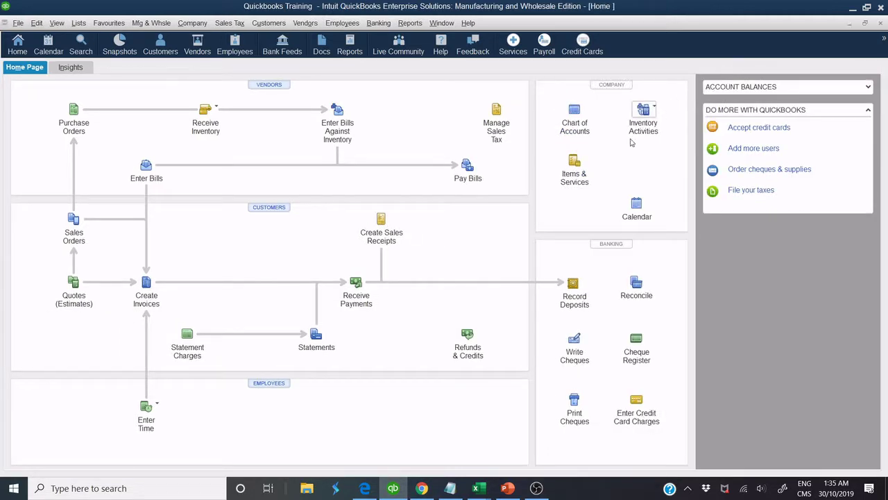
In Pay Bills, filter to IT TECHNOLOGY, mark its 14,000.00 bill and open Set Discount.
left_click(466, 168)
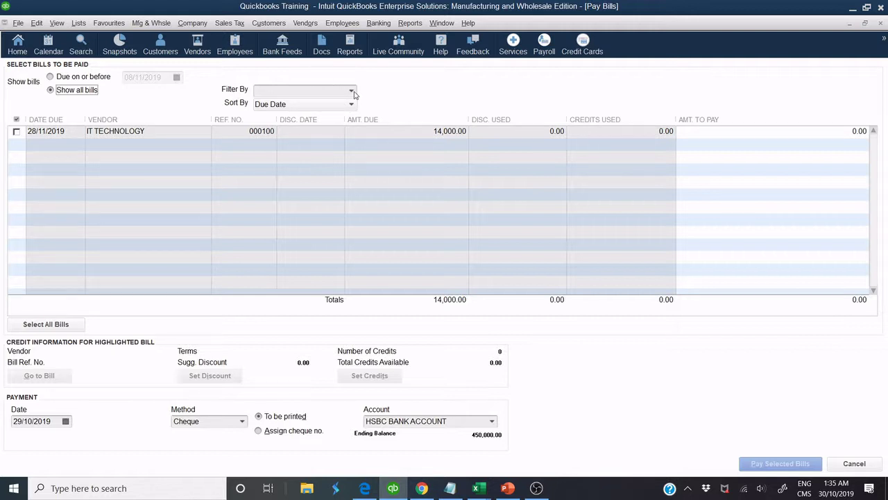
left_click(352, 91)
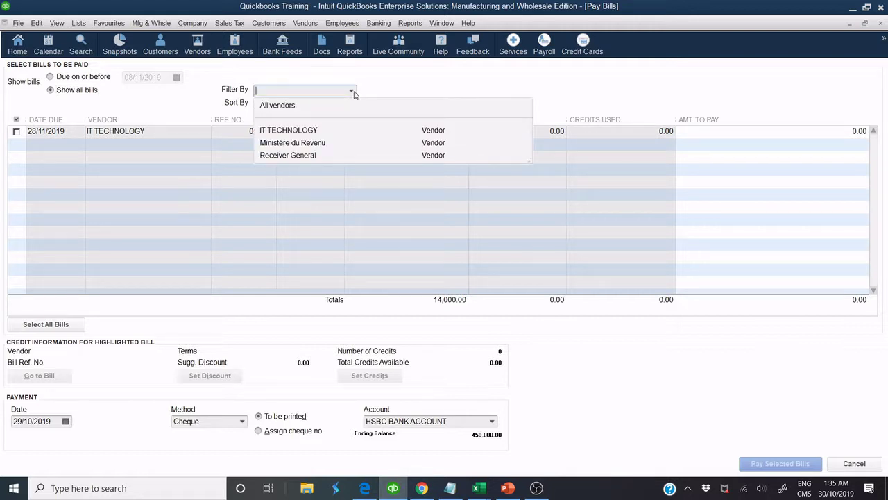
left_click(302, 131)
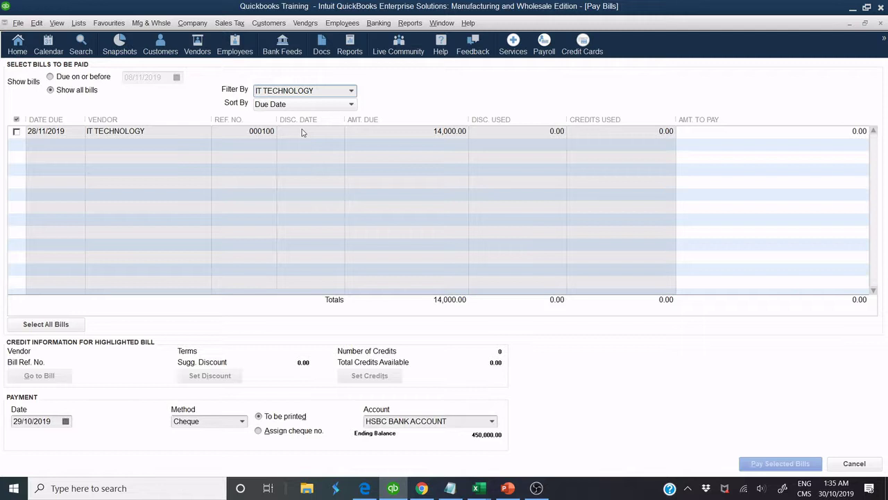
left_click(16, 131)
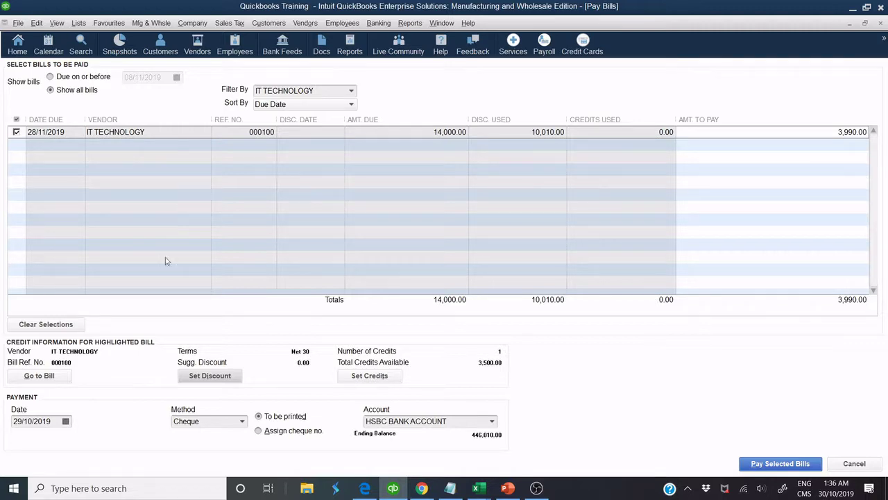
left_click(209, 376)
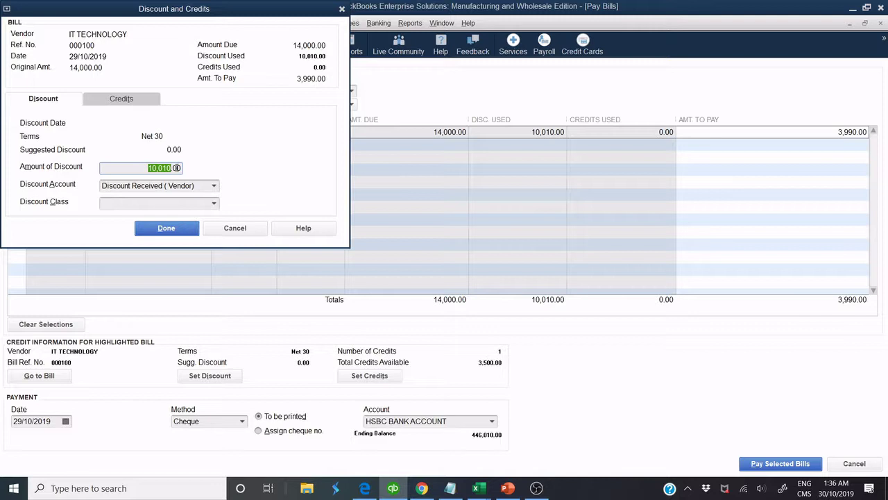
Apply a 1,000.00 discount to the bill using the Discount Received (Vendor) account.
type("1,")
type("000")
key("Tab")
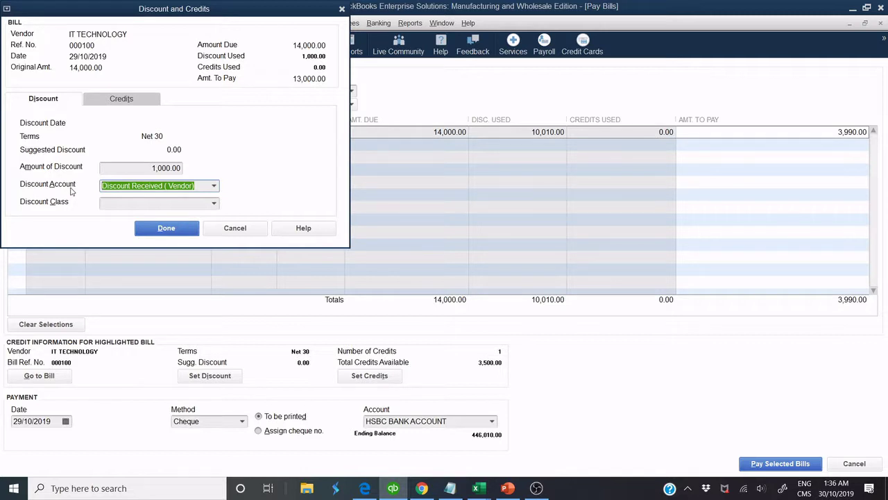
type("Di")
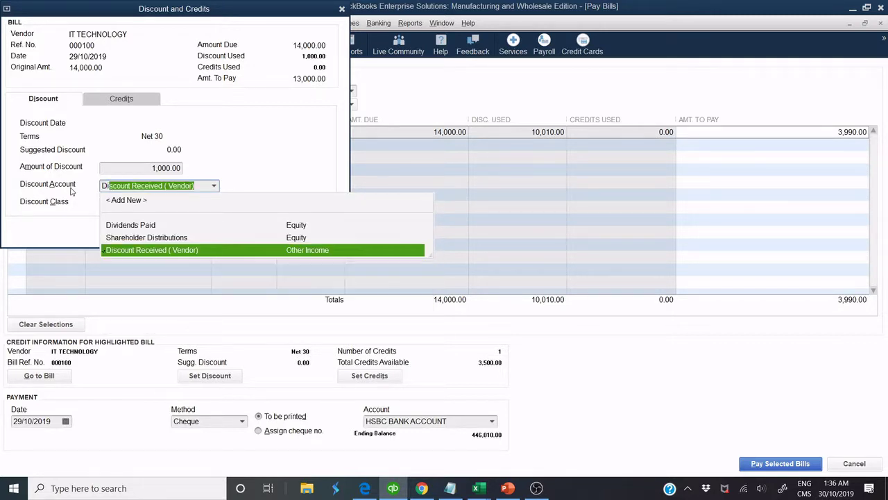
left_click(157, 249)
left_click(172, 232)
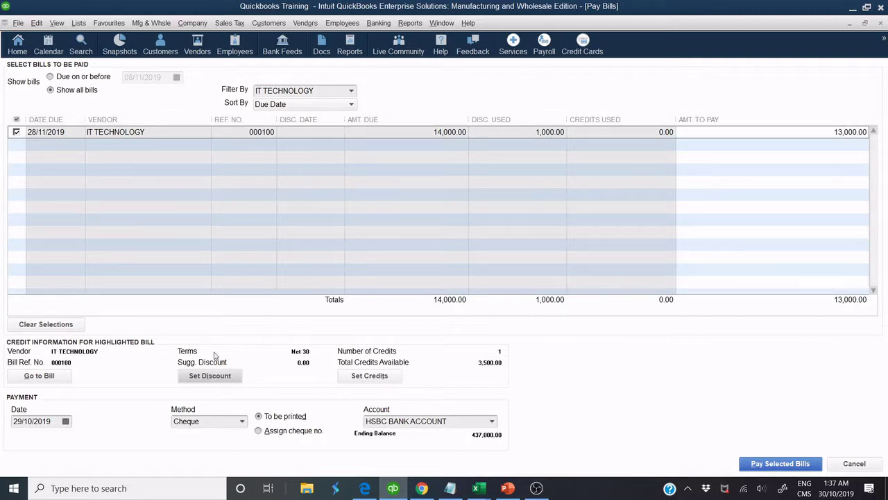
Pay the 13,000.00 balance by Cheque from HSBC BANK ACCOUNT, dated 29/10/2019.
left_click(65, 421)
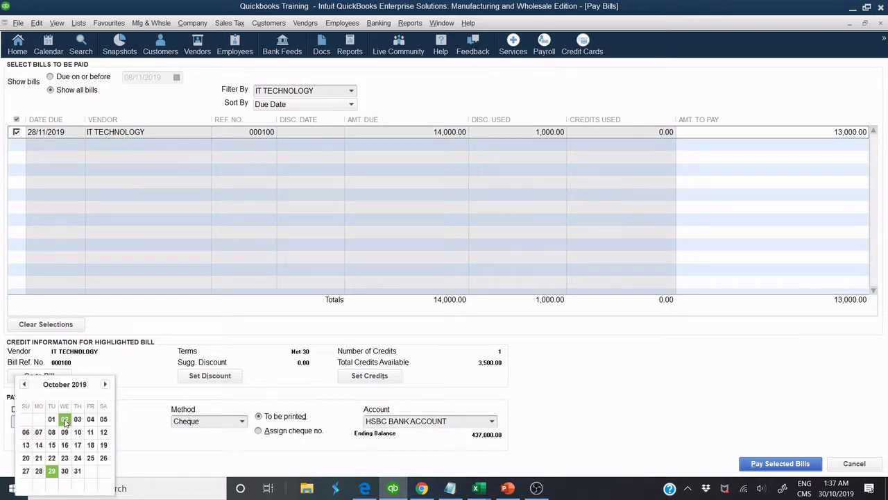
left_click(52, 471)
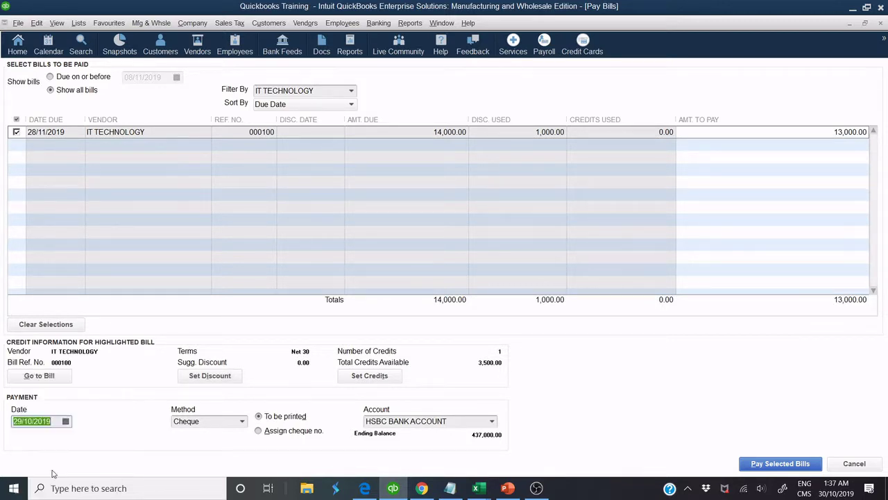
left_click(241, 422)
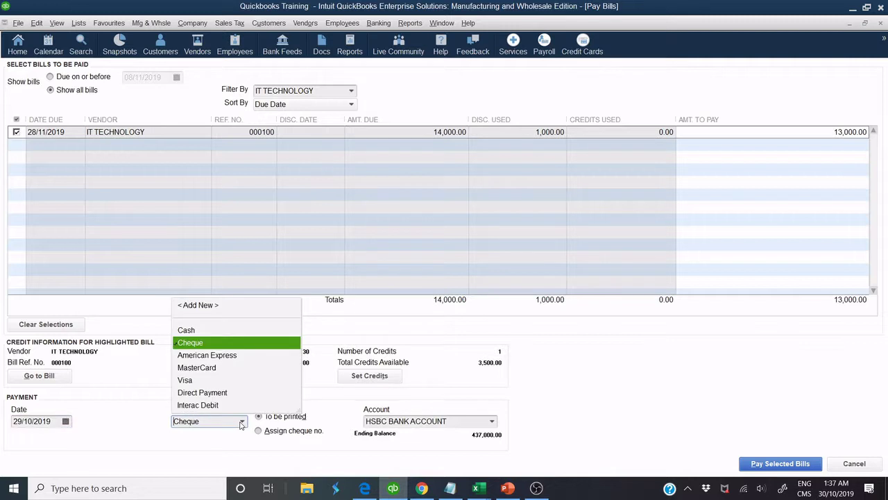
left_click(206, 343)
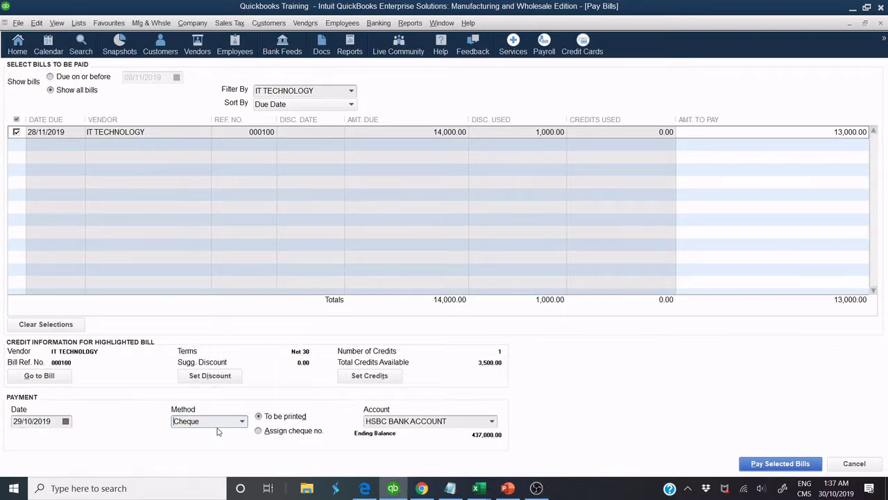
left_click(241, 420)
left_click(217, 355)
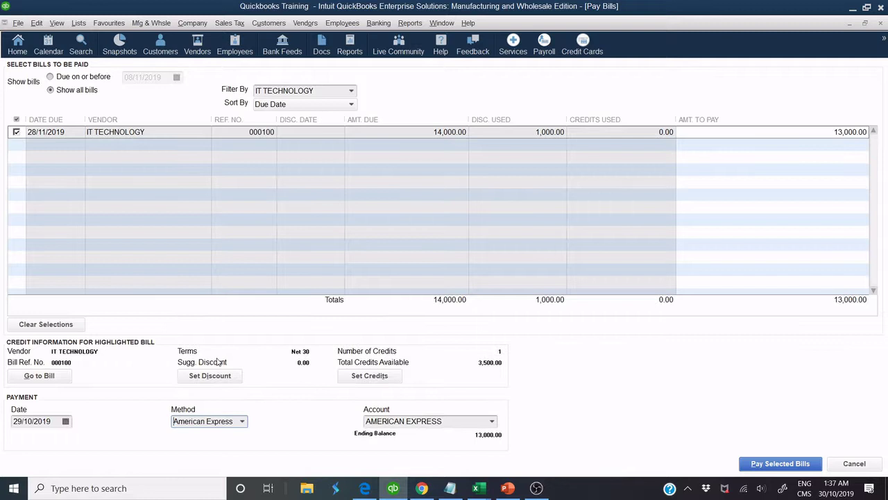
left_click(242, 421)
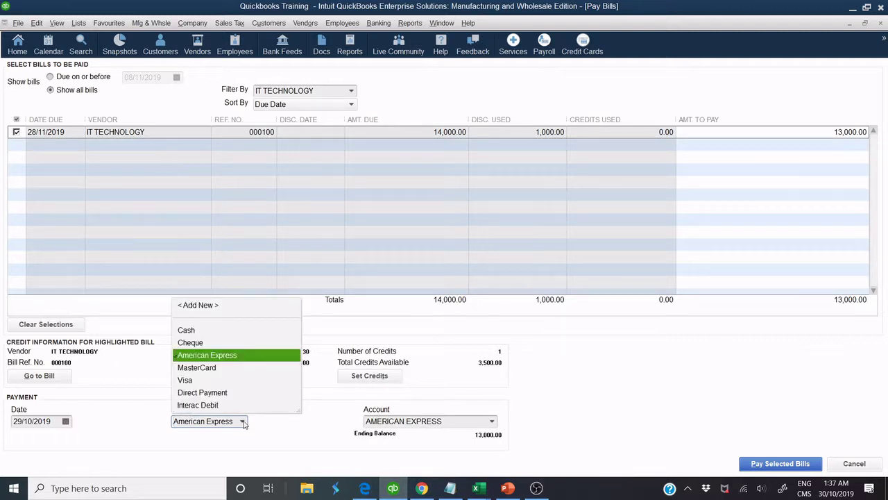
left_click(208, 368)
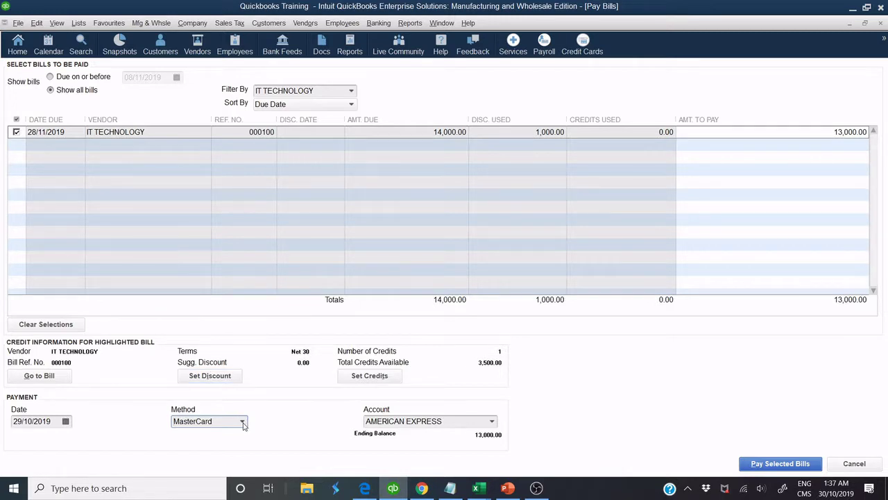
left_click(241, 421)
left_click(205, 347)
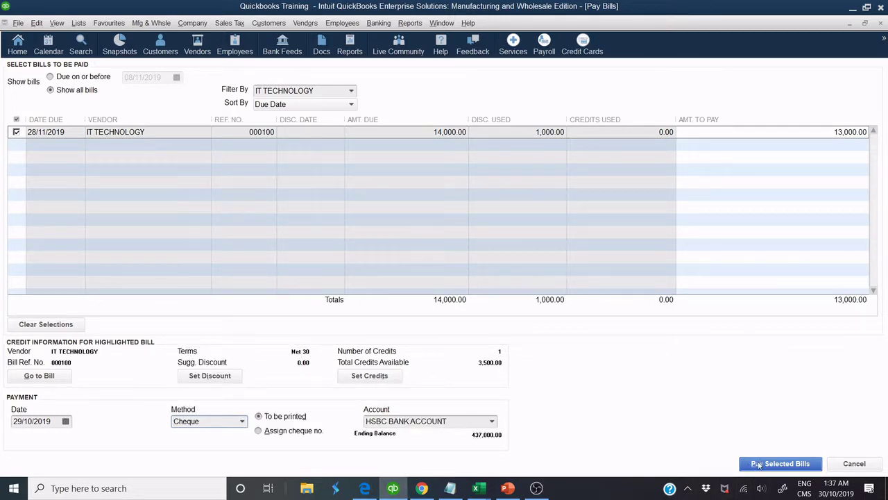
left_click(758, 464)
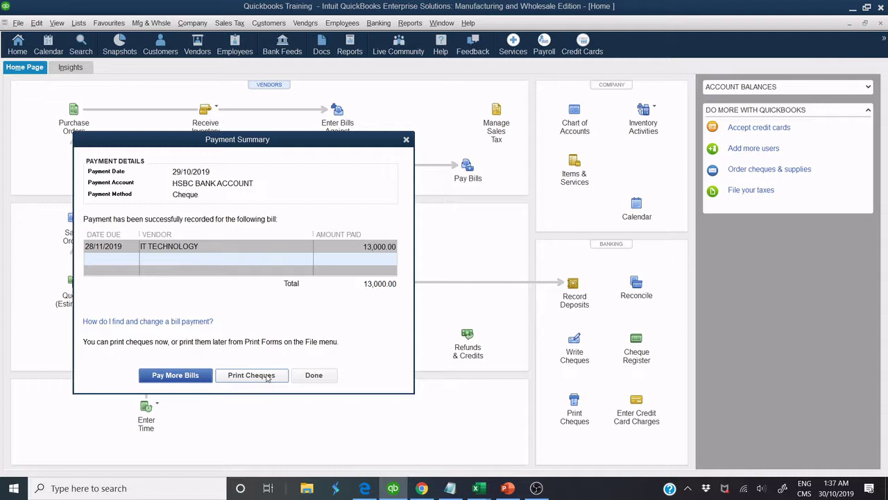
Close the payment summary and select IT TECHNOLOGY's 3,500.00 credit in the Vendor Centre.
left_click(321, 378)
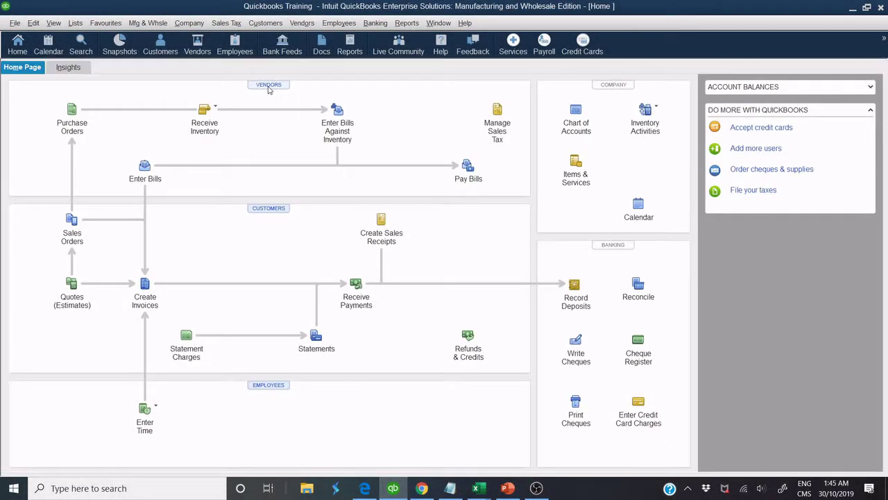
left_click(268, 86)
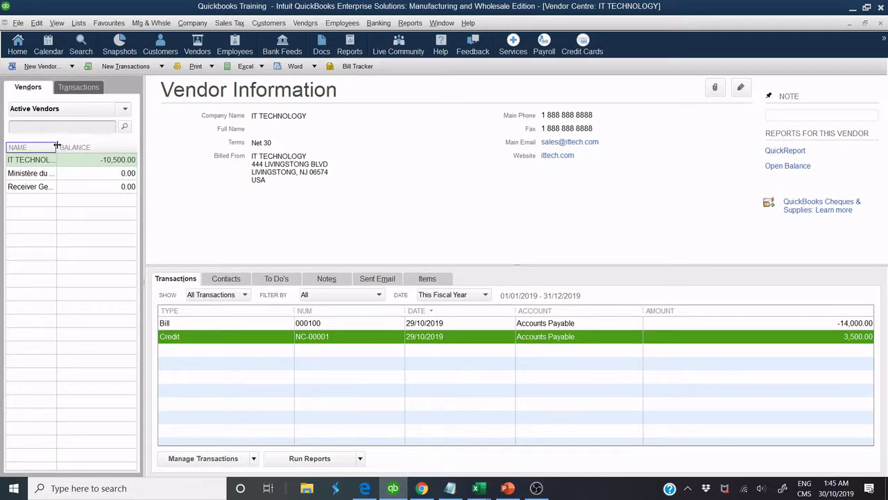
left_click_drag(56, 147, 96, 154)
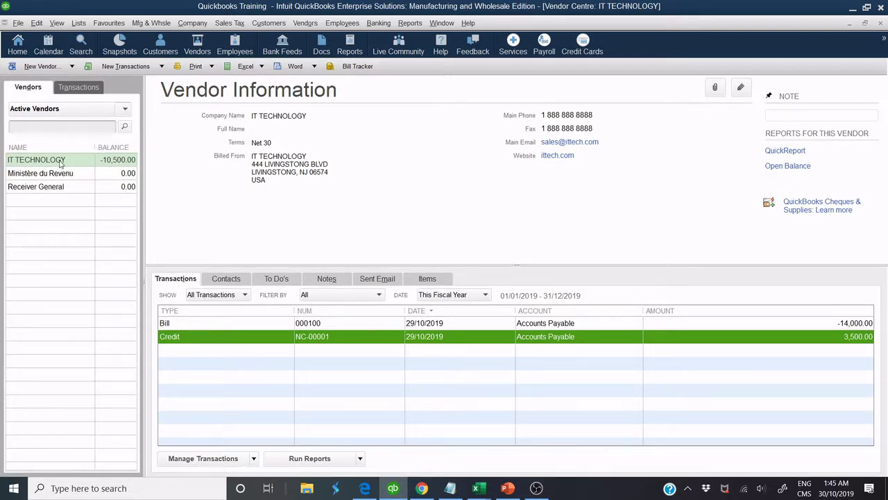
left_click(62, 161)
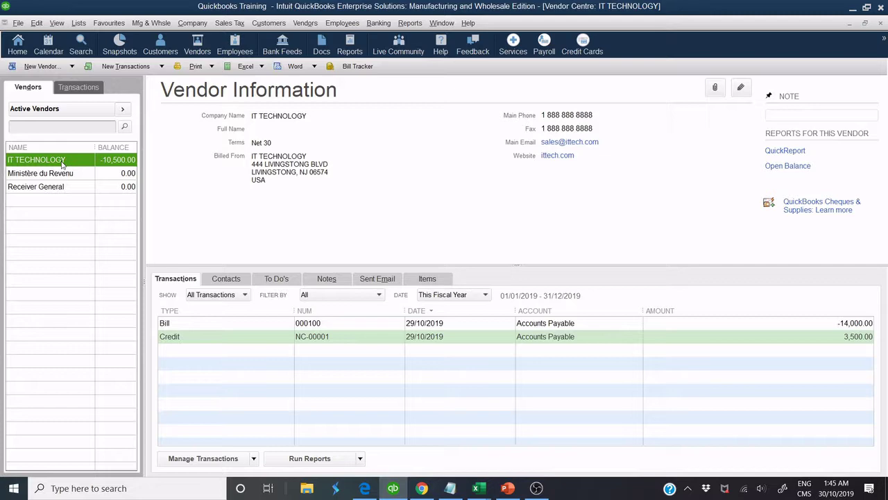
left_click(219, 340)
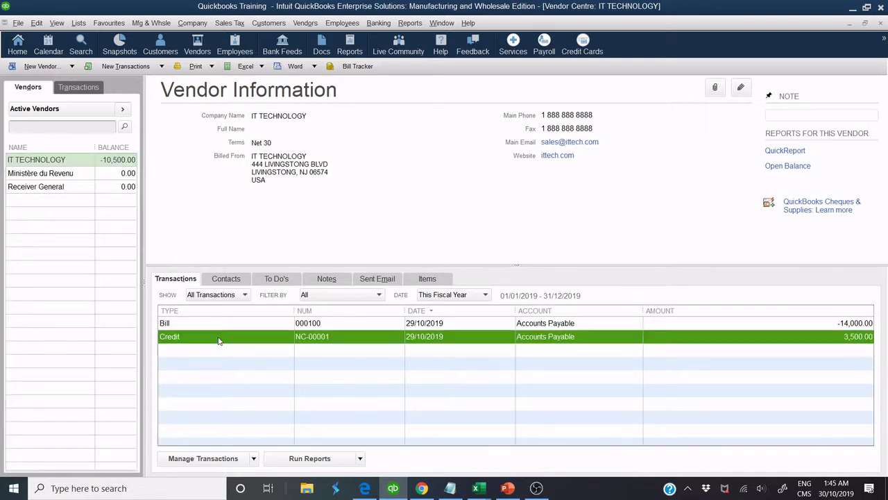
Review credit NC-00001's IPHONE 10 line (quantity 5, non-compliant material) and close it unchanged.
double_click(219, 339)
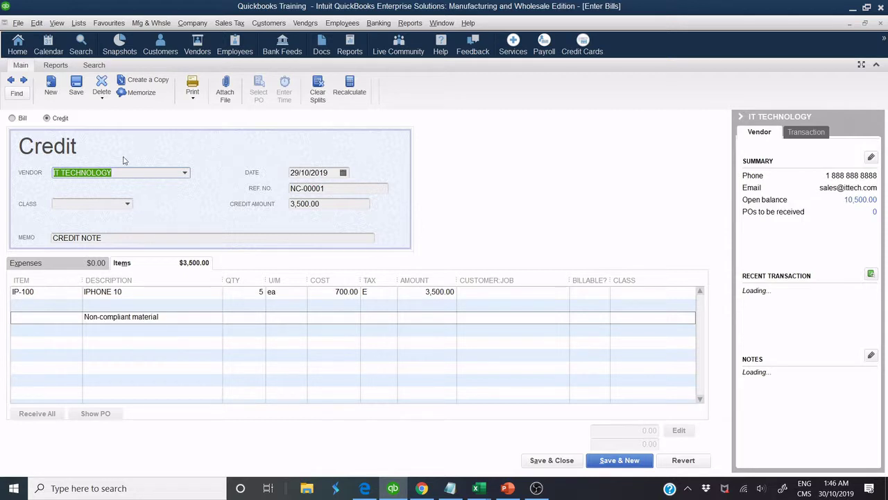
left_click(13, 118)
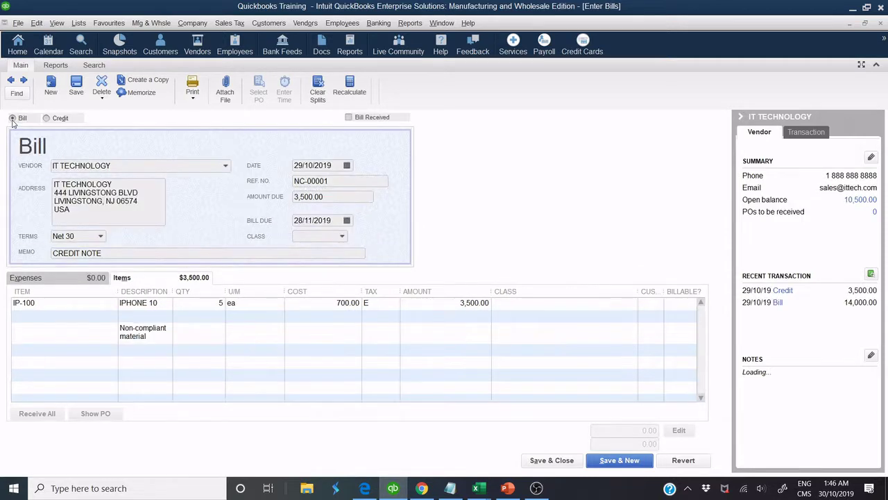
left_click(47, 118)
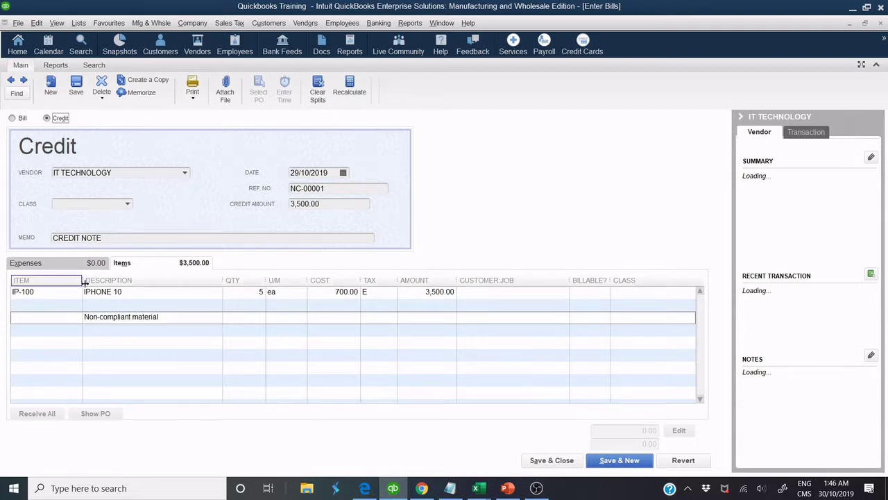
left_click(39, 292)
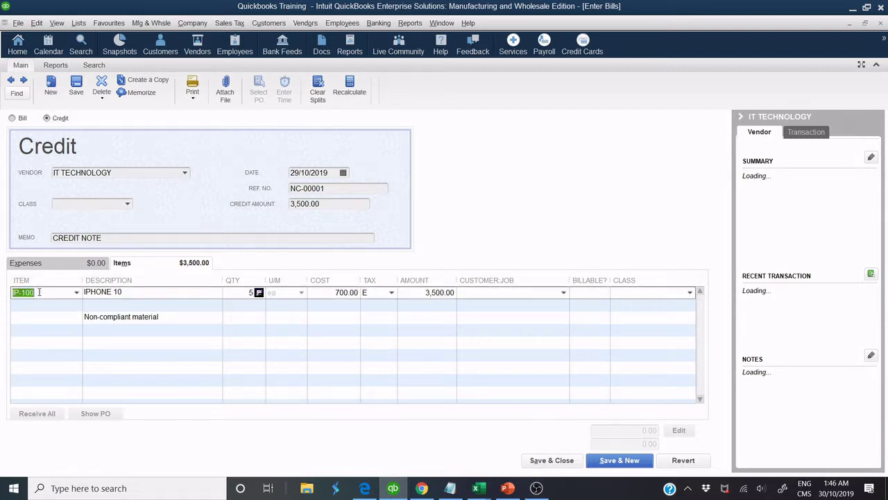
left_click(134, 294)
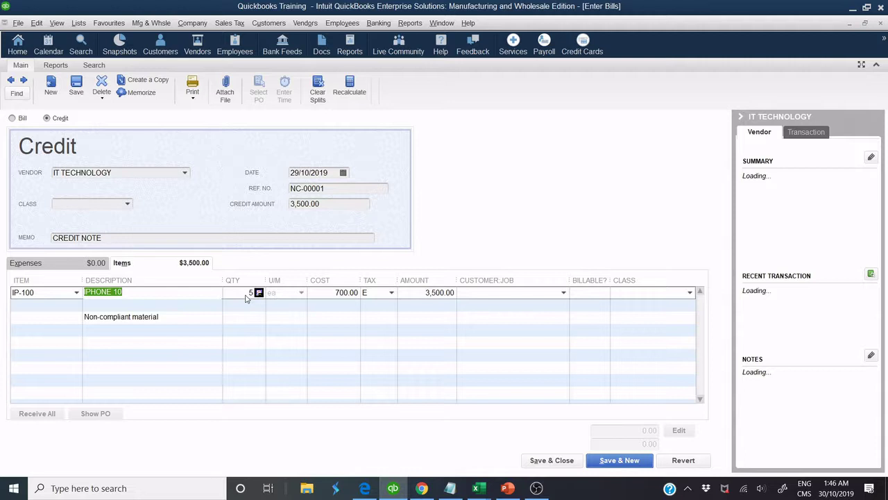
left_click(246, 297)
double_click(246, 295)
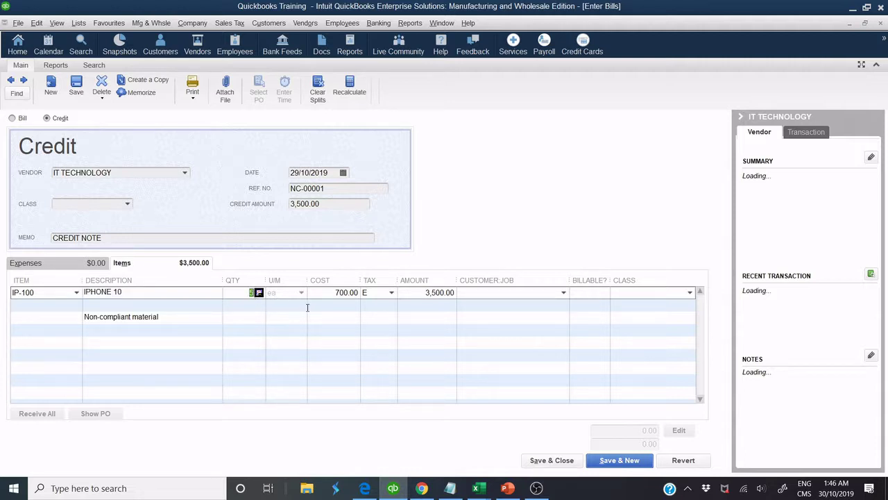
left_click(119, 321)
left_click(558, 462)
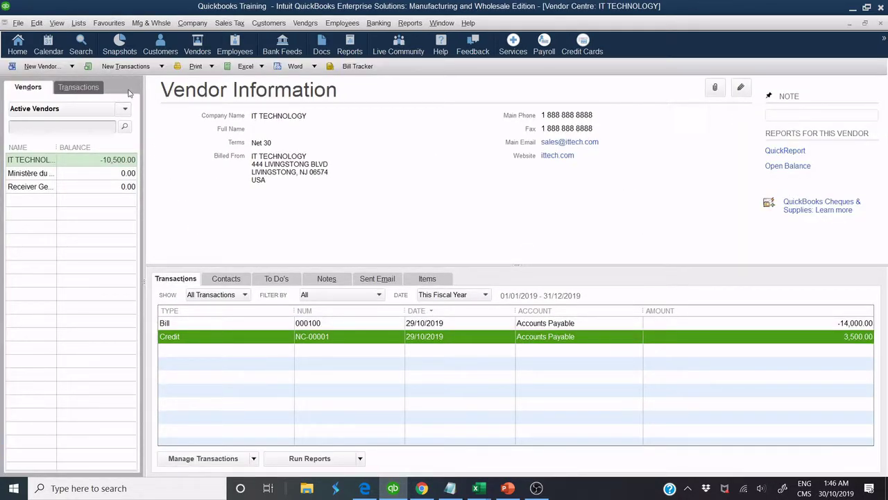
left_click(127, 68)
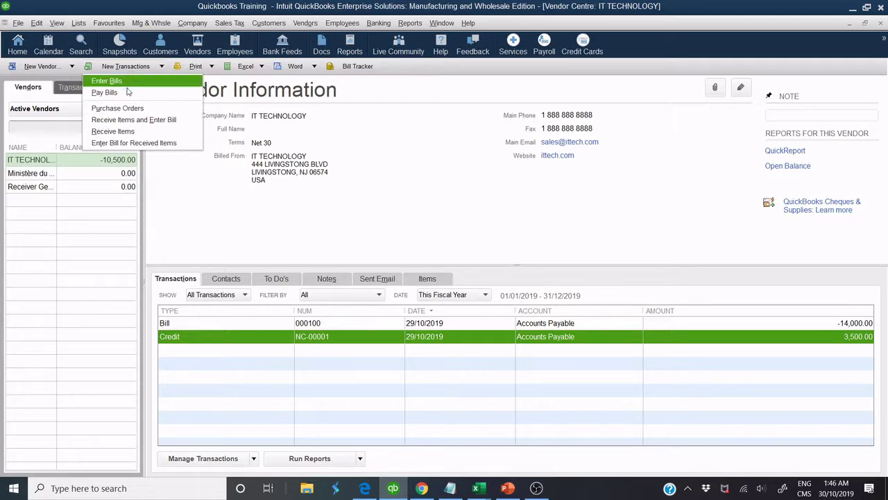
Open Pay Bills filtered to IT TECHNOLOGY and mark its 14,000.00 bill.
left_click(105, 92)
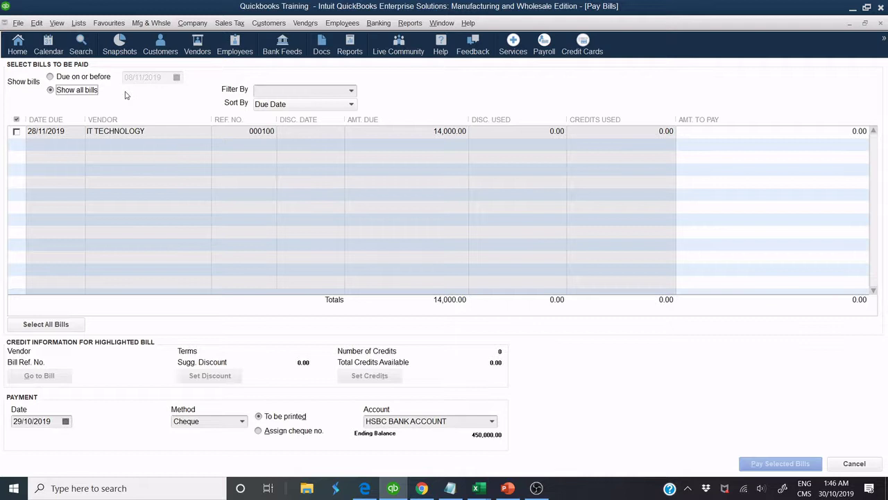
left_click(273, 89)
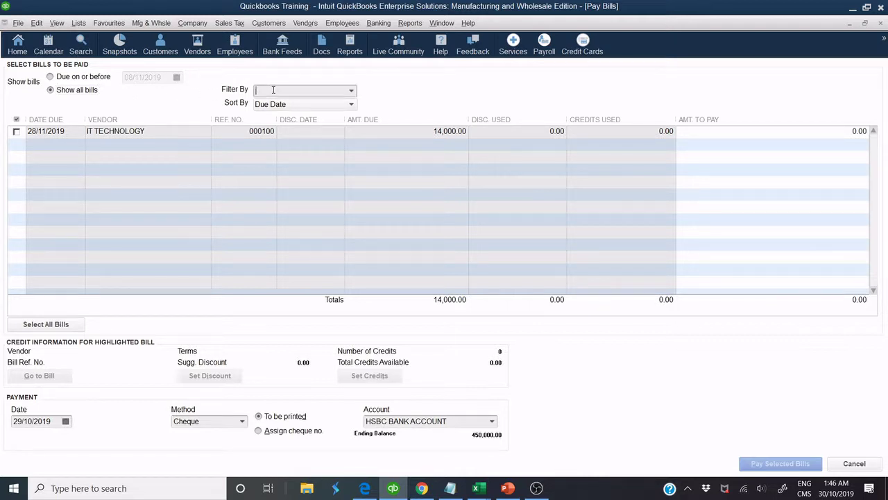
left_click(351, 92)
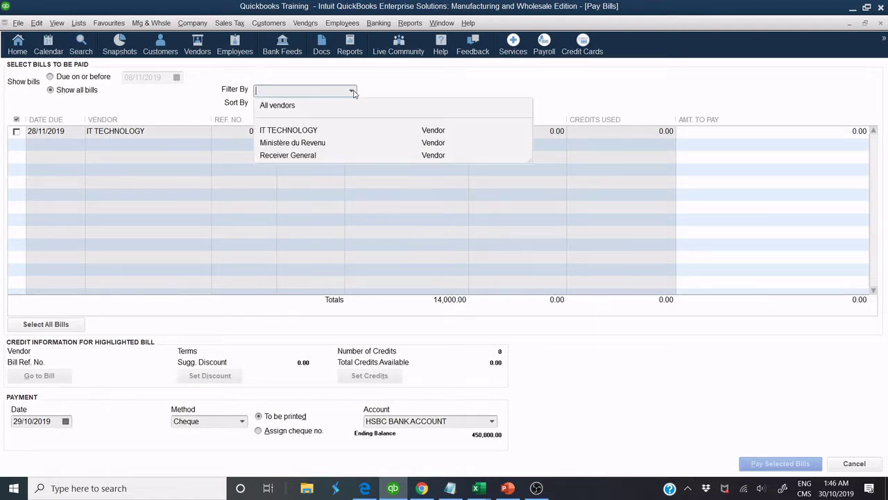
left_click(314, 131)
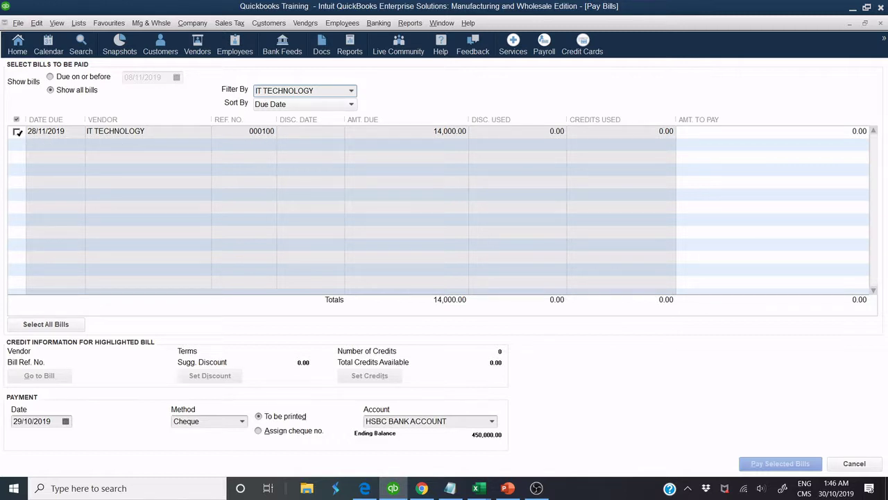
left_click(17, 131)
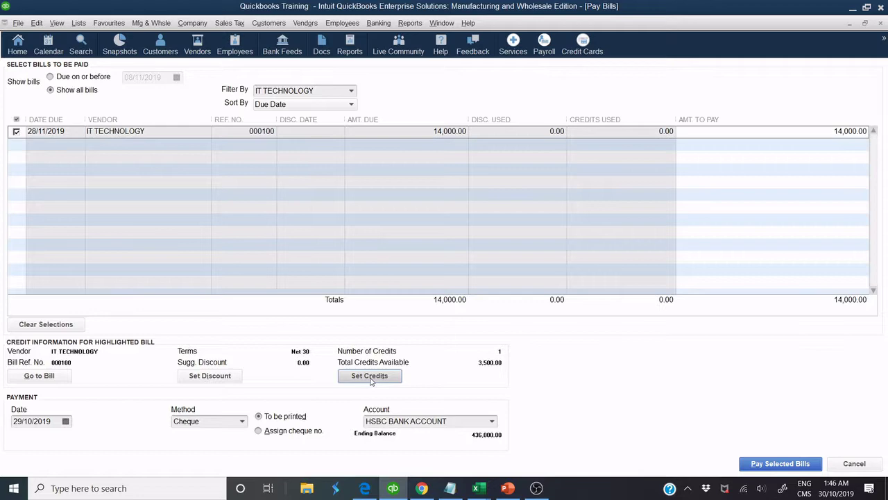
Apply the 3,500.00 credit NC-00001 to the bill, leaving 10,500.00 to pay.
left_click(370, 378)
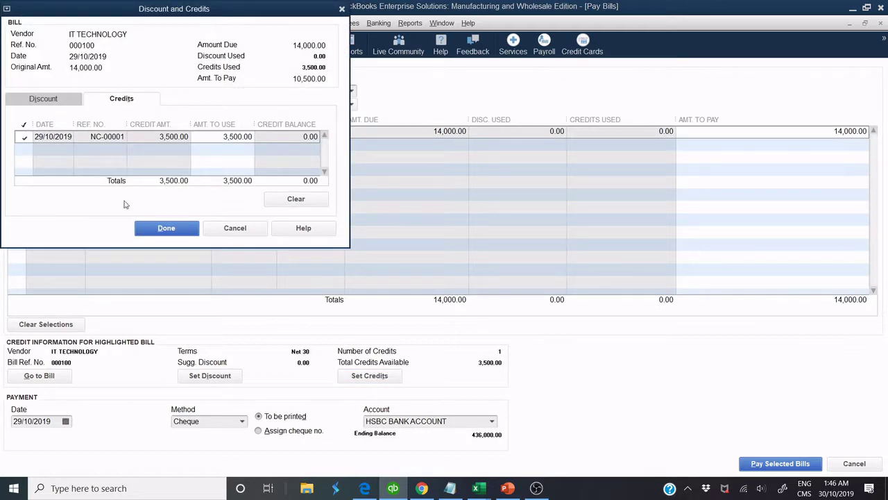
left_click(25, 136)
left_click(25, 136)
left_click(163, 230)
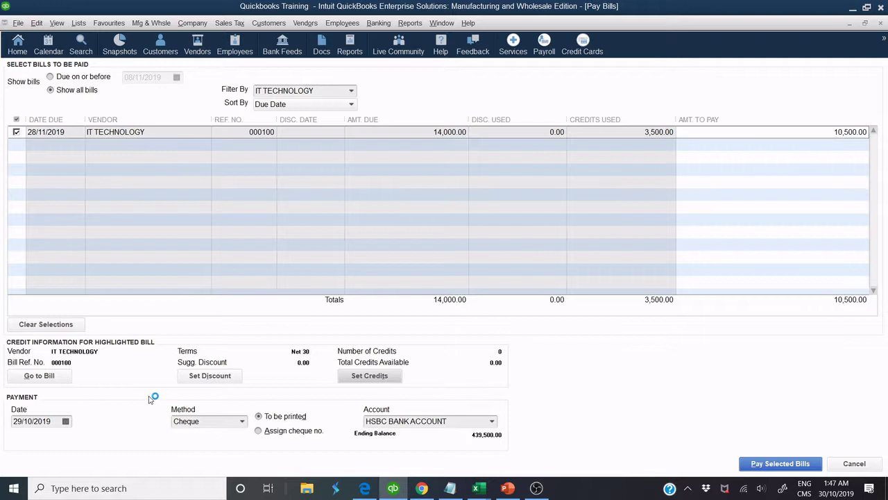
Pay the 10,500.00 balance by Direct Payment from HSBC BANK ACCOUNT, dated 29/10/2019.
left_click(66, 422)
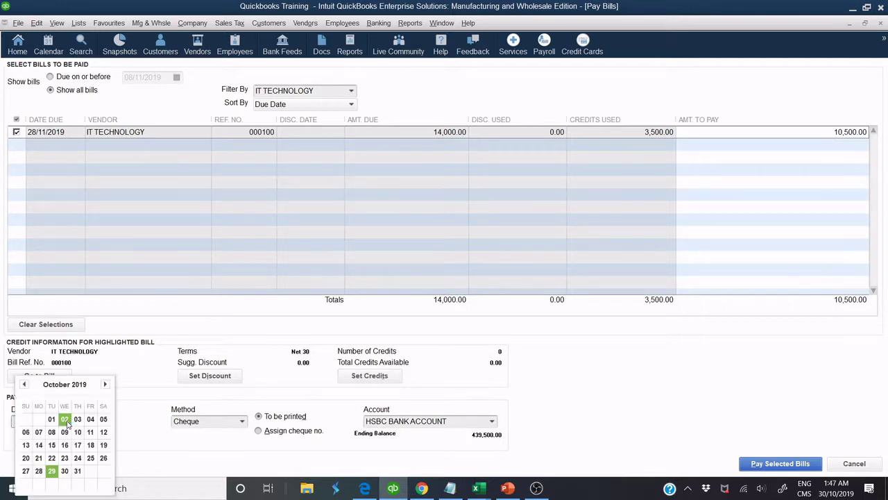
left_click(52, 471)
left_click(243, 421)
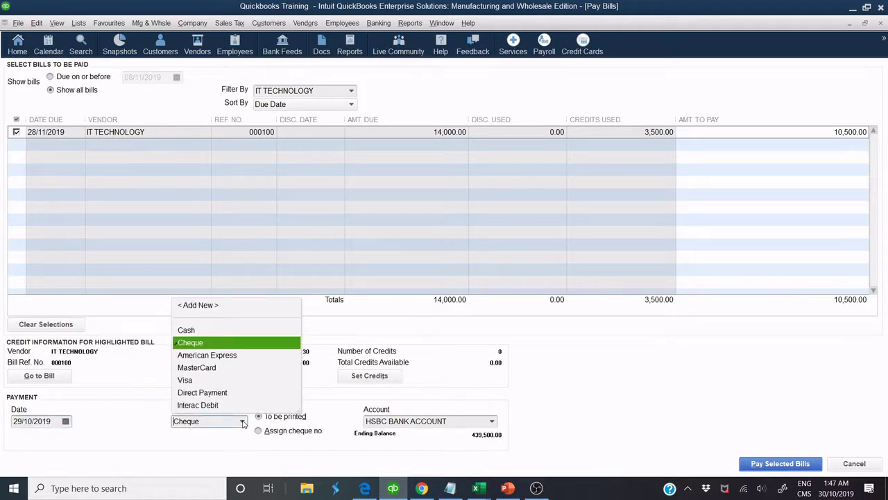
left_click(210, 331)
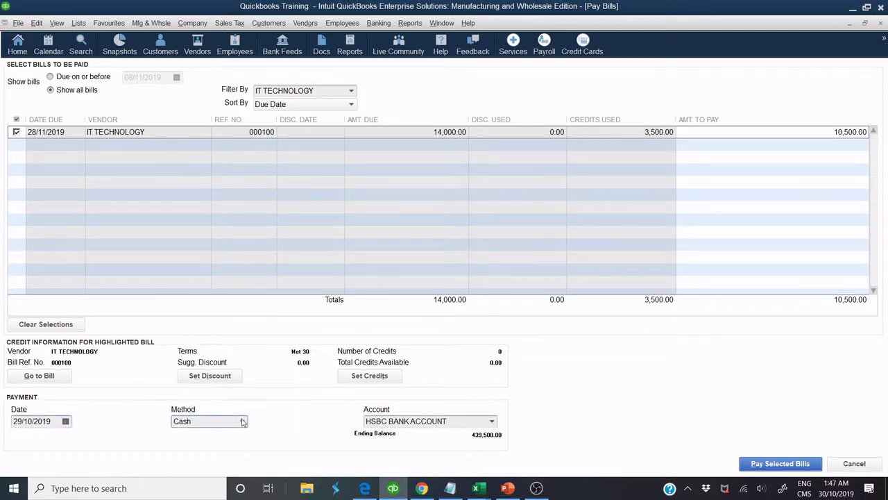
left_click(242, 421)
left_click(210, 342)
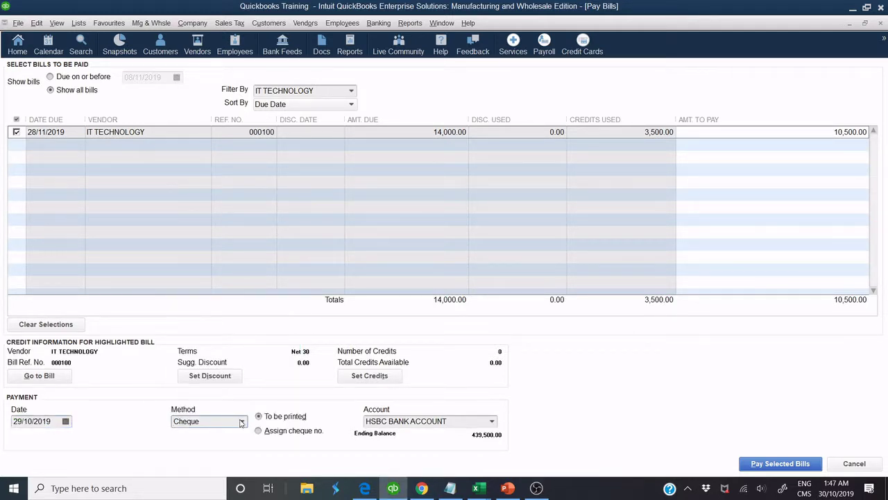
left_click(241, 421)
left_click(222, 355)
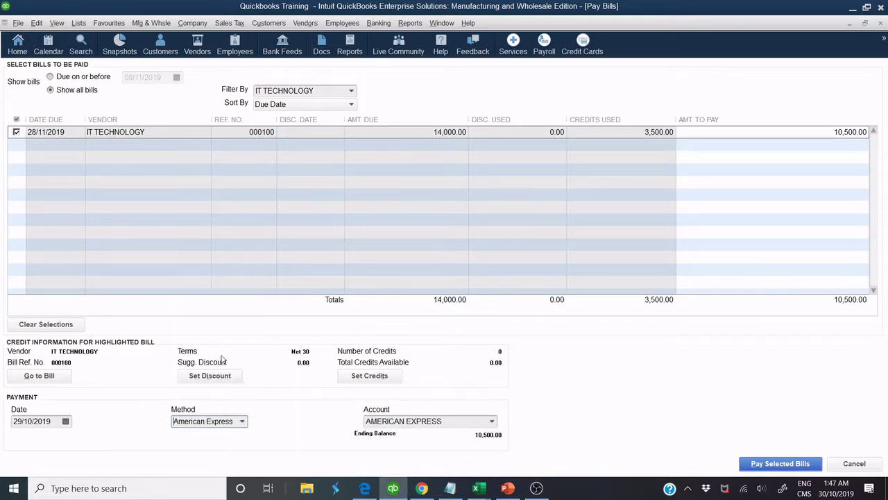
left_click(243, 421)
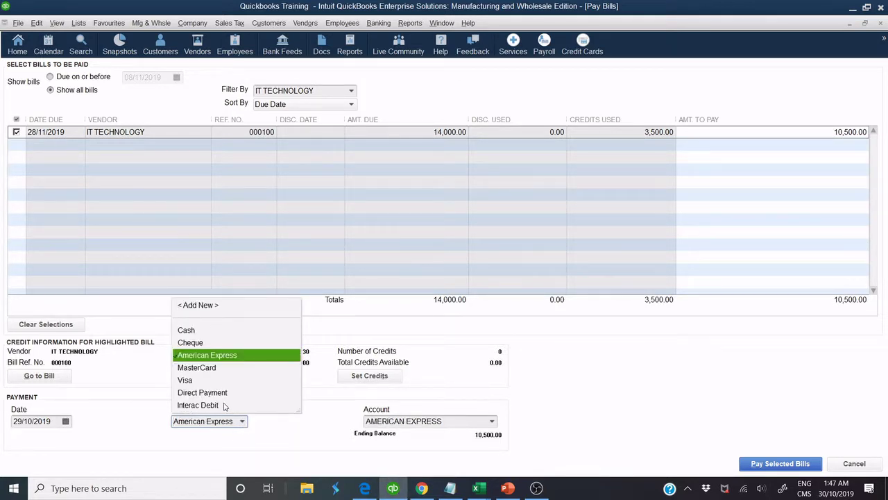
left_click(225, 393)
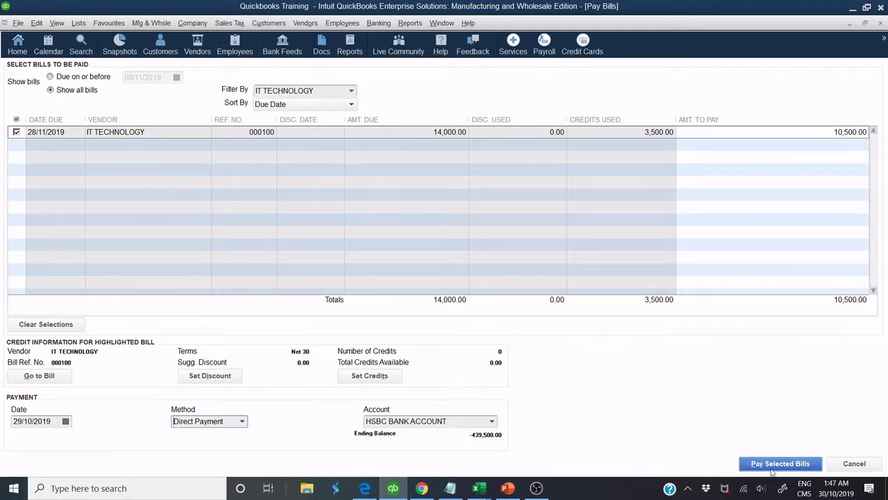
left_click(766, 463)
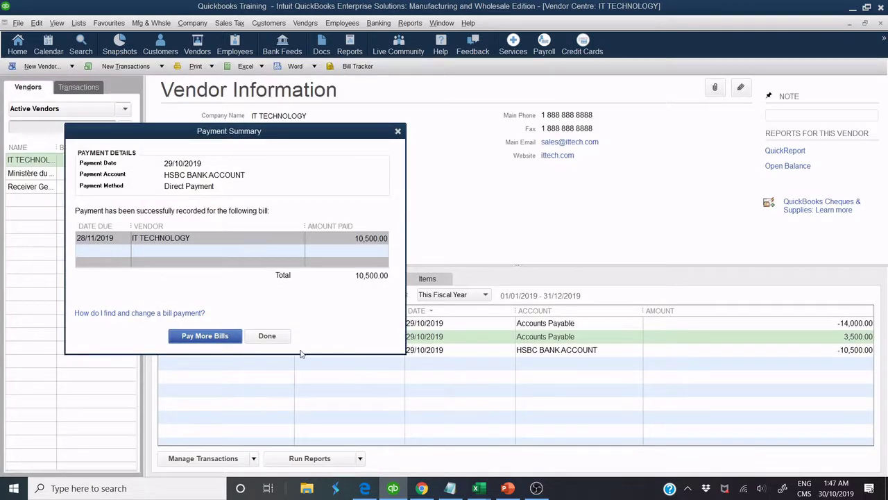
Close the summary, reopen Pay Bills for IT TECHNOLOGY, mark the 14,000.00 bill, open Set Discount.
left_click(267, 336)
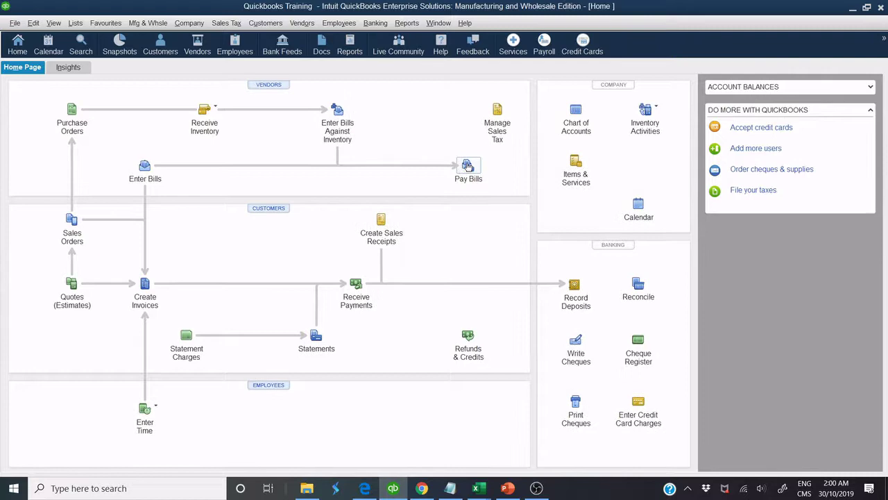
left_click(467, 165)
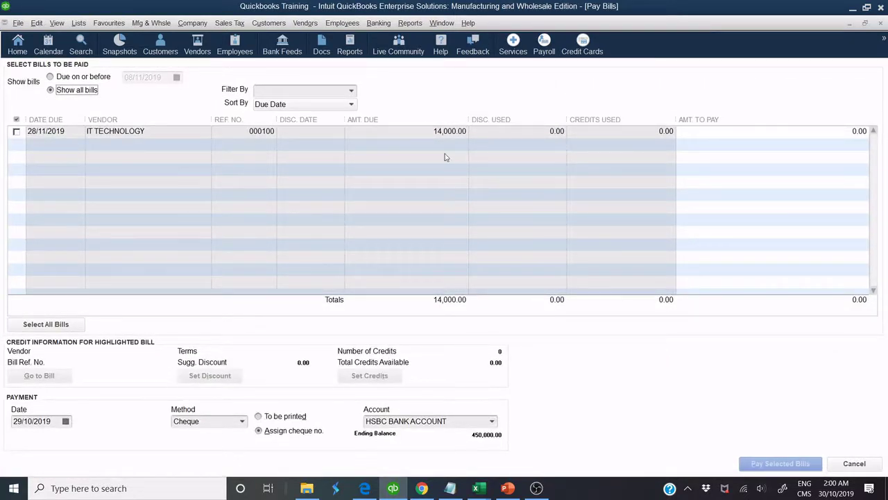
left_click(352, 93)
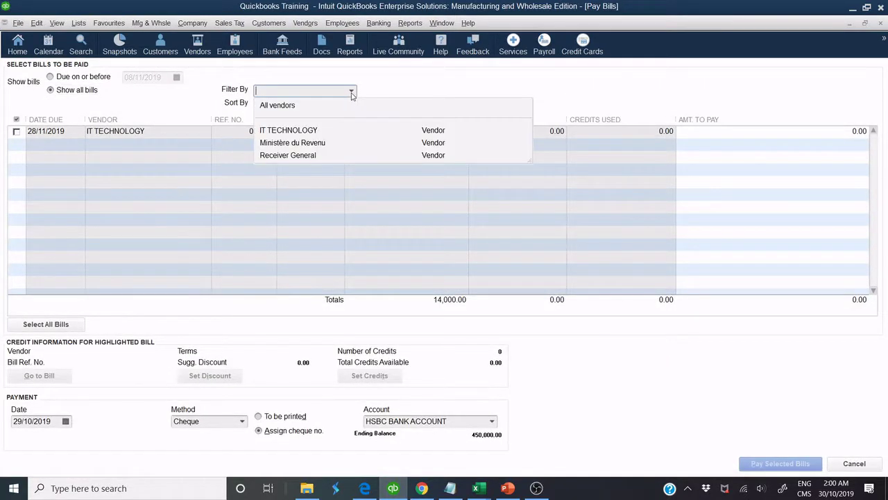
left_click(336, 133)
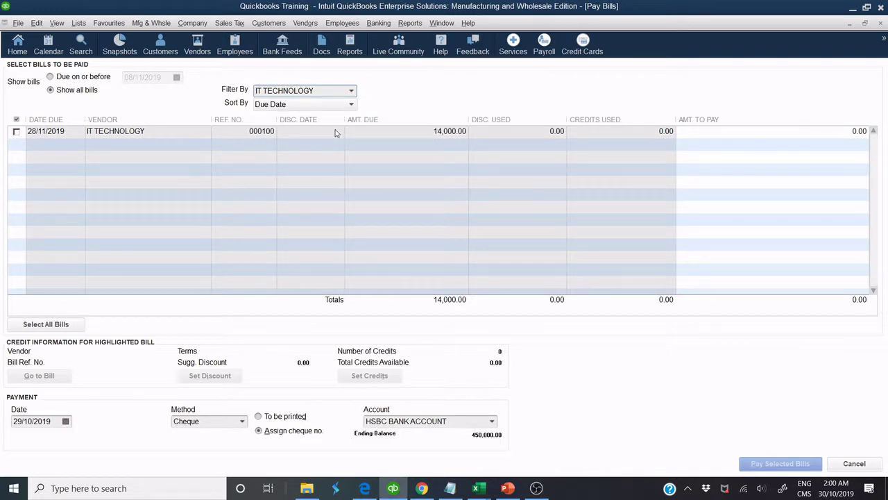
left_click(16, 132)
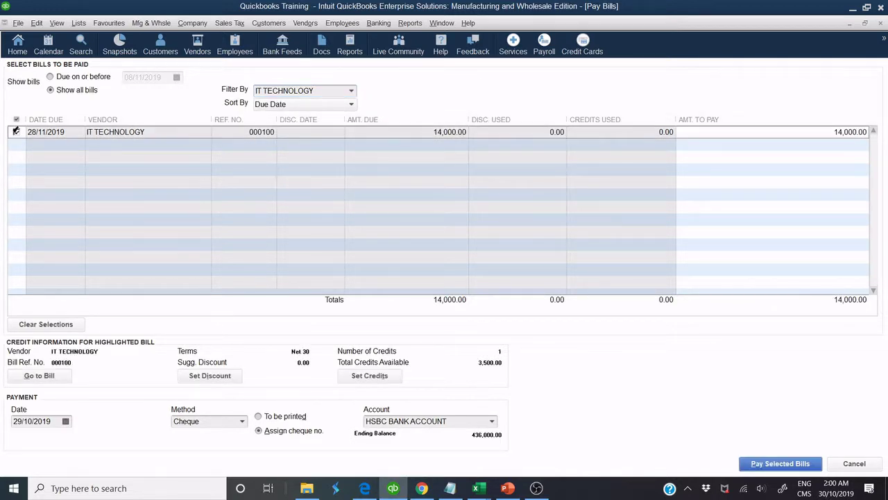
left_click(205, 375)
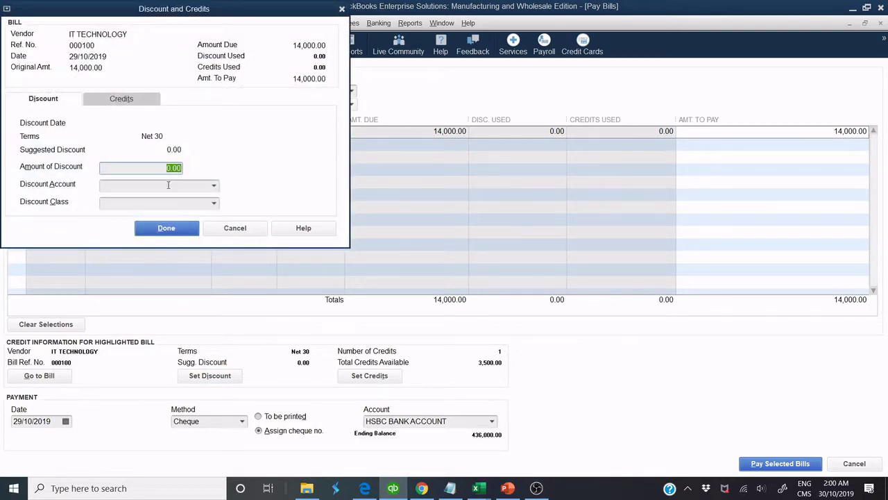
Enter a 1,000.00 discount on the IT TECHNOLOGY bill, posted to Discount Received ( Vendor).
left_click(167, 168)
left_click(154, 189)
type("Vehicles")
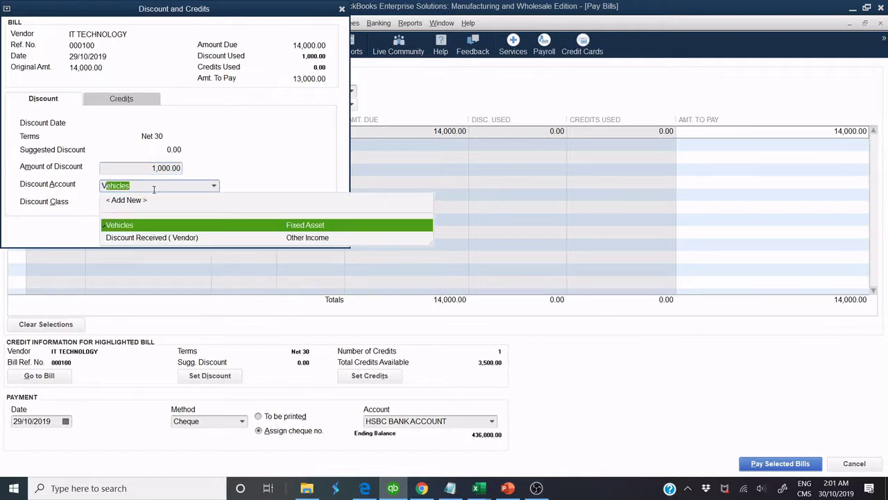
left_click(189, 238)
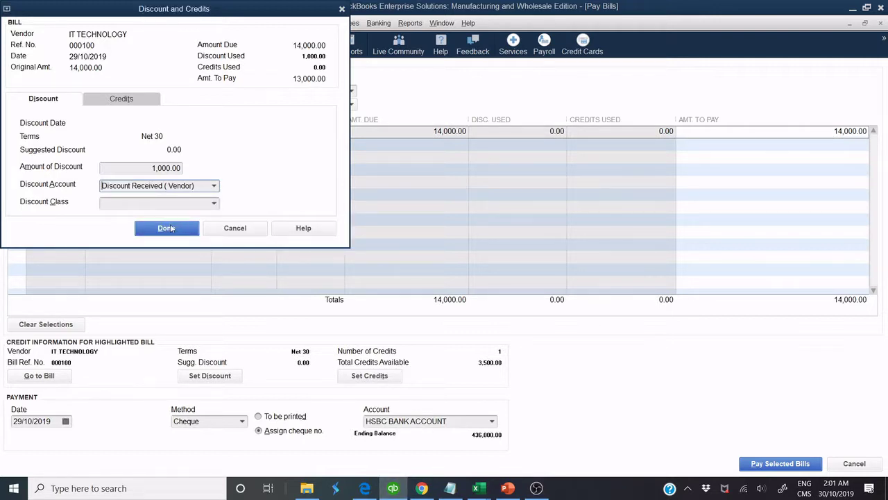
Apply the 3,500.00 credit NC-00001 to the bill and confirm, leaving 9,500.00 due.
left_click(133, 100)
left_click(28, 136)
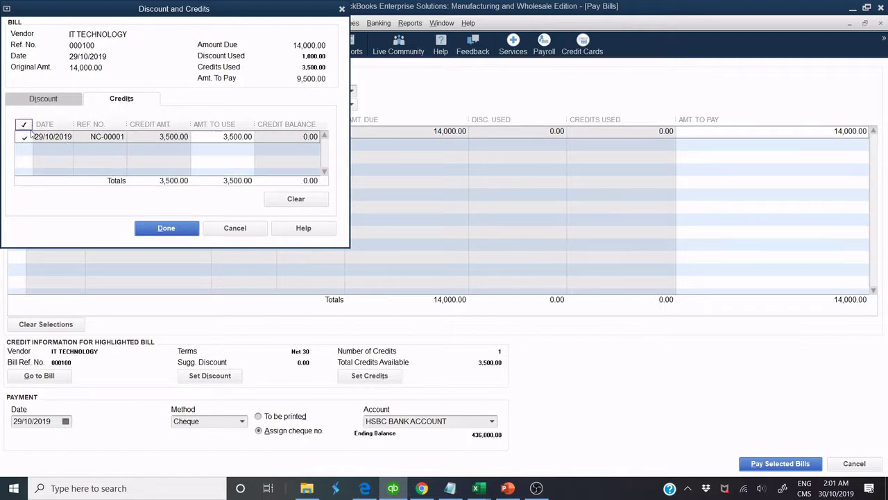
left_click(48, 102)
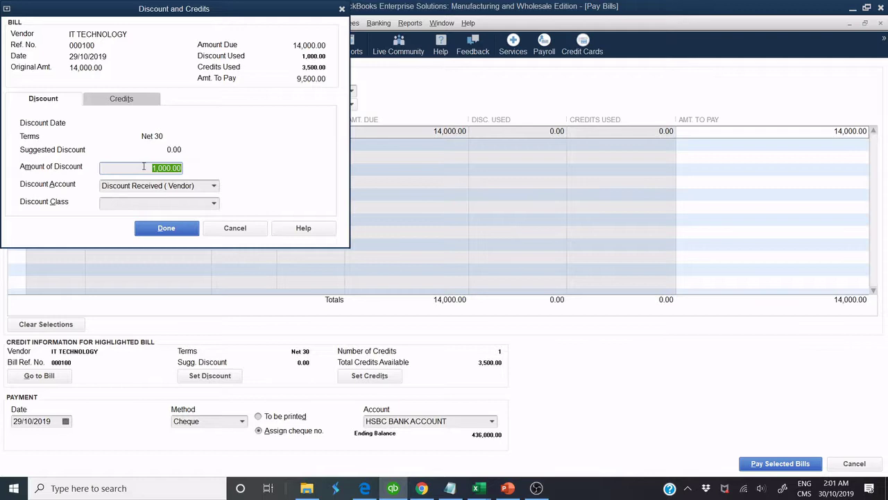
left_click(133, 104)
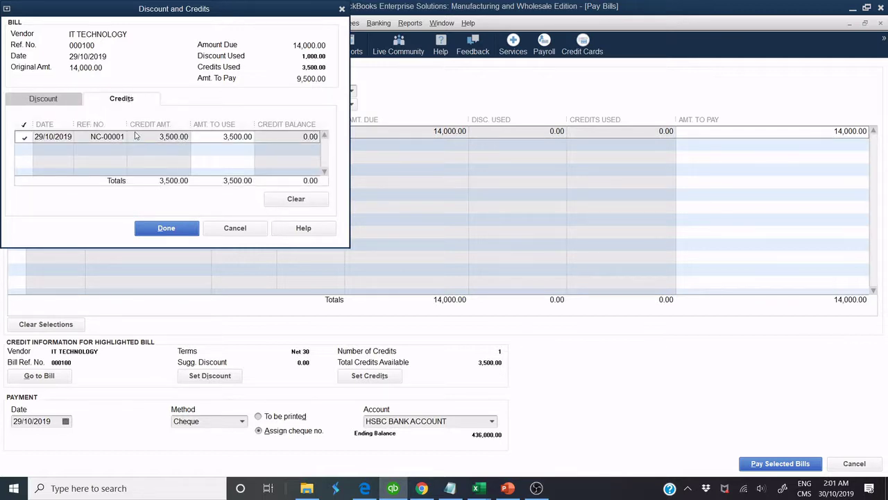
left_click(178, 227)
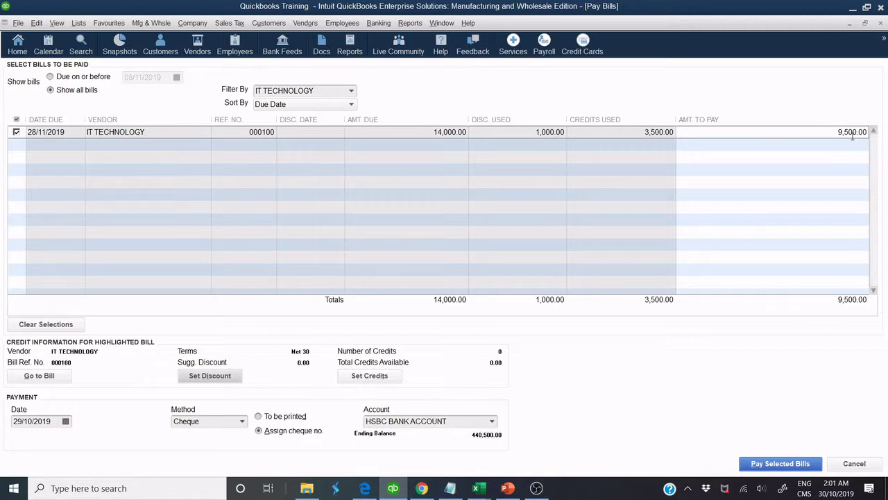
Pay the 9,500.00 balance by American Express dated 29/10/2019, then close the Payment Summary.
left_click(65, 421)
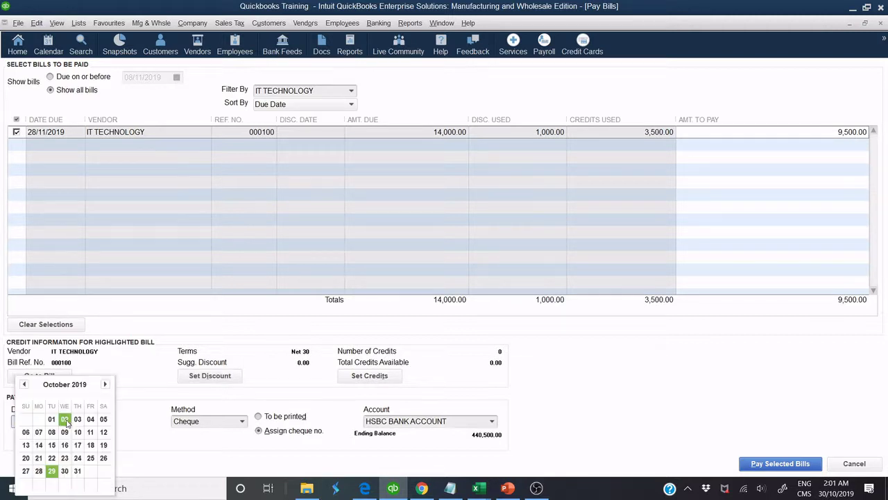
left_click(136, 373)
left_click(258, 415)
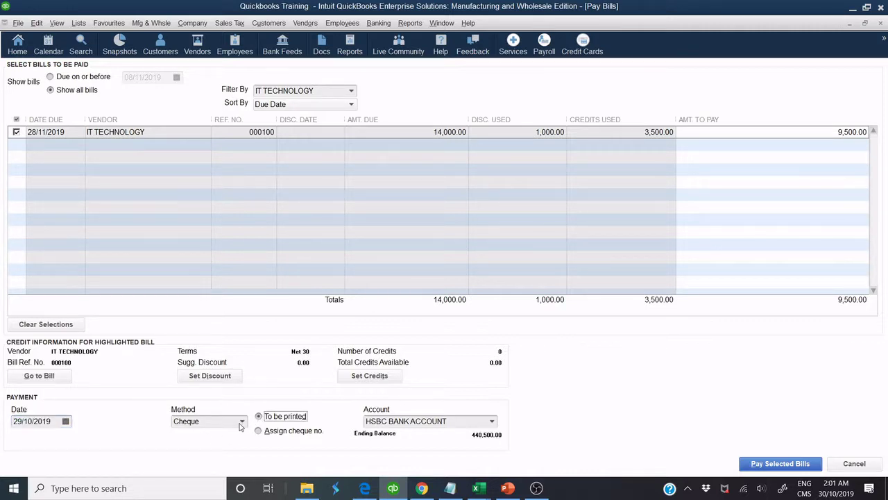
left_click(241, 422)
left_click(220, 355)
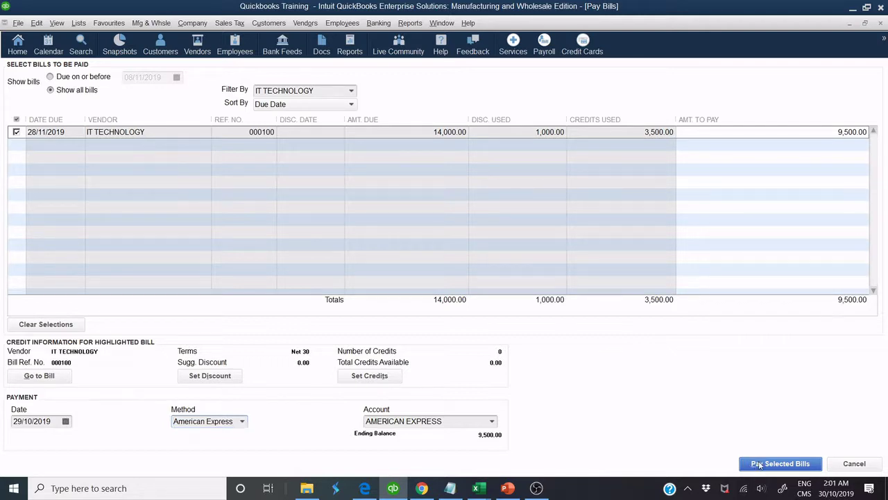
left_click(760, 465)
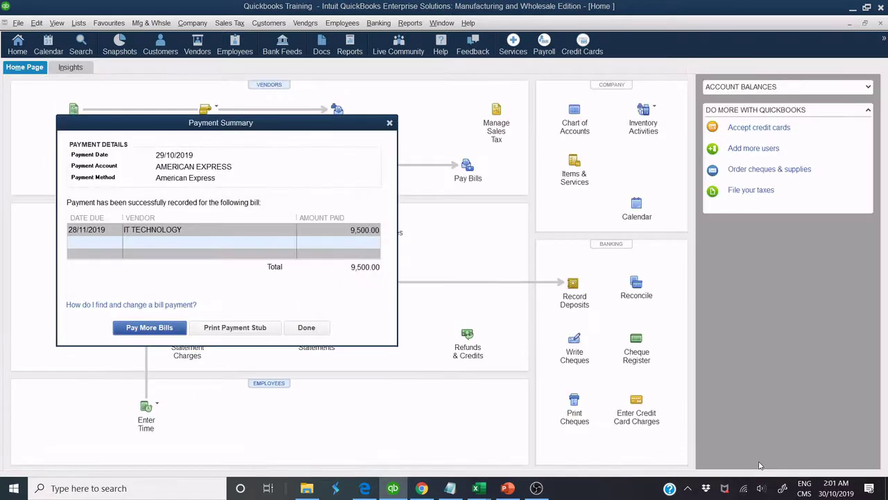
left_click(306, 328)
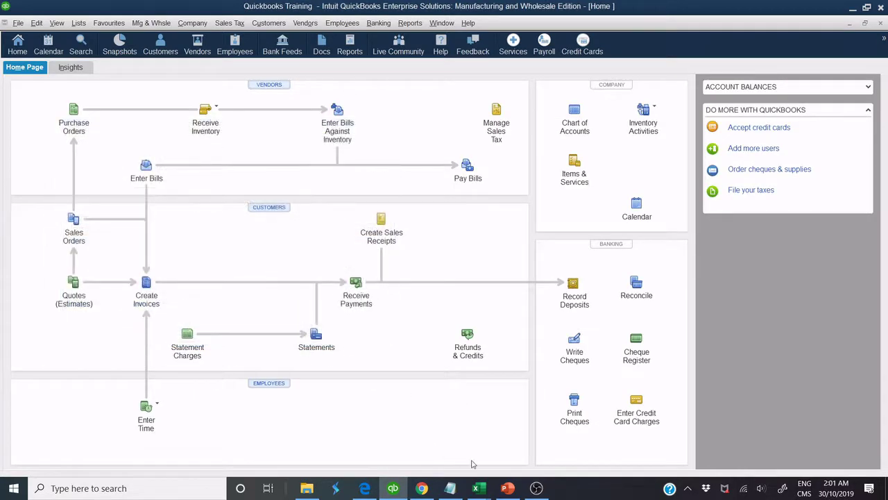